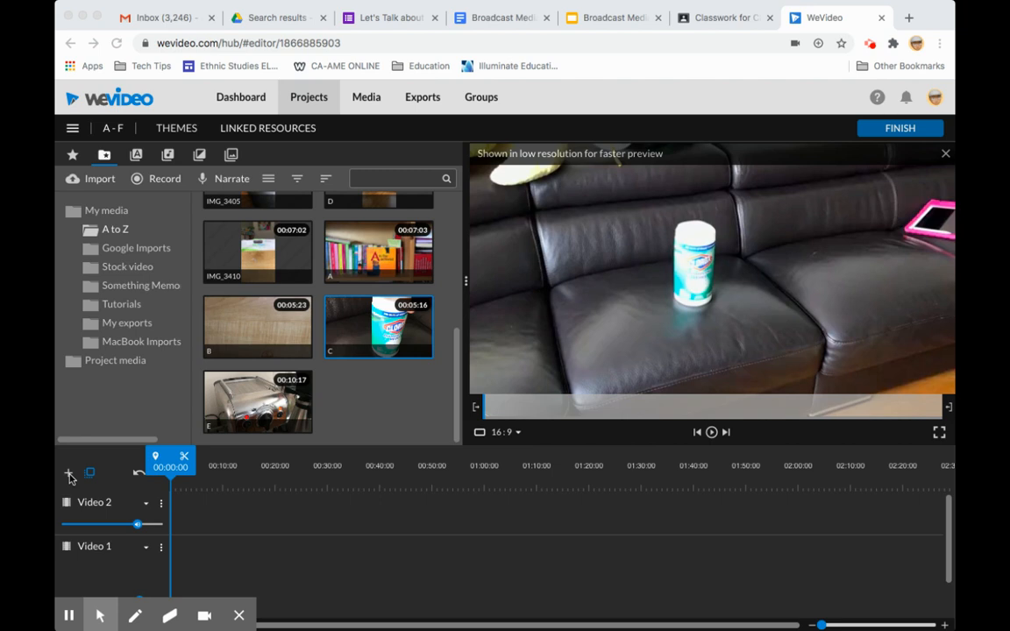
Step: Place clip A from the A to Z folder at the start of the Video 1 track
scroll(260, 538, "down", 1)
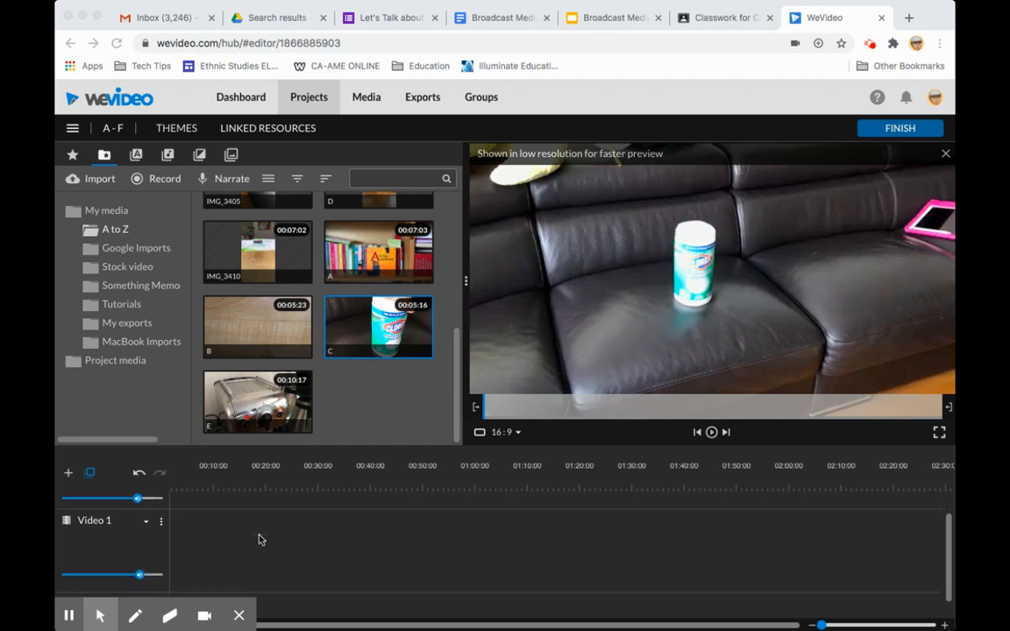
left_click(380, 275)
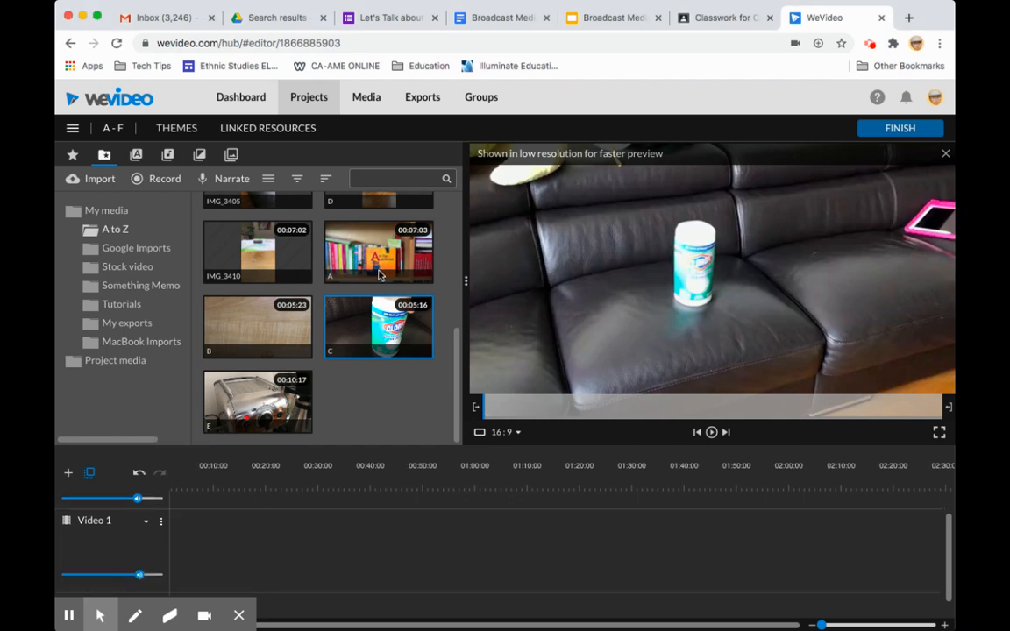
left_click_drag(379, 242, 188, 564)
scroll(292, 524, "down", 1)
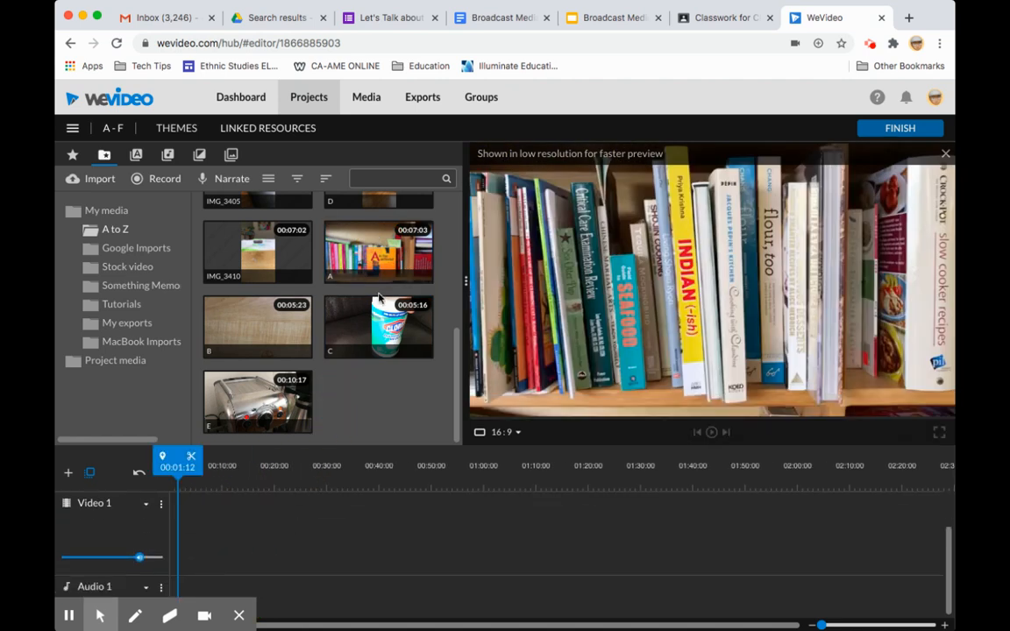
left_click_drag(344, 268, 191, 535)
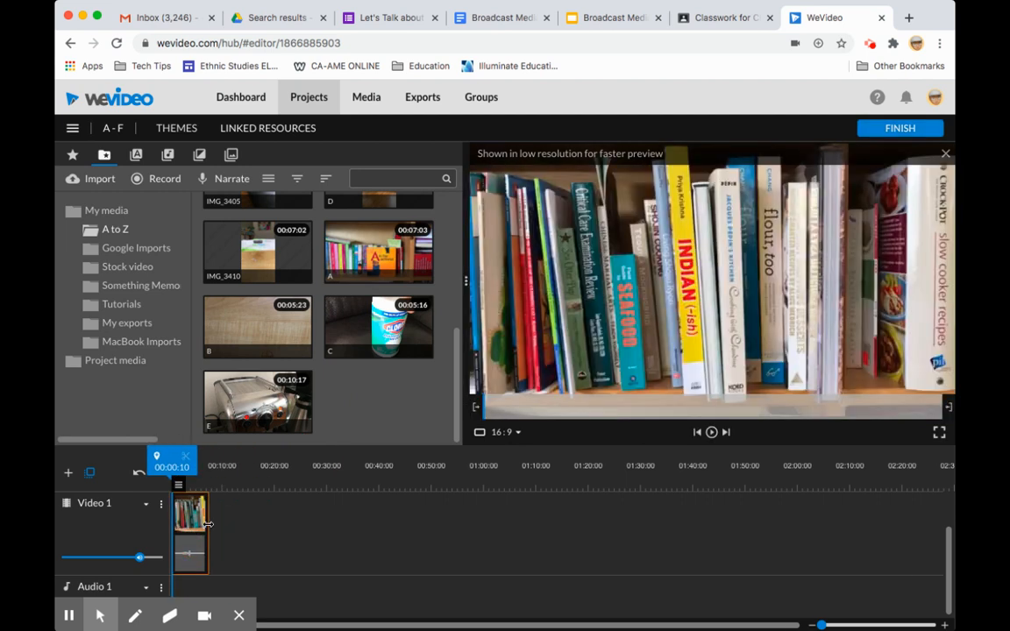
Step: Add clips B and C to the Video 1 track, in order, directly after clip A
left_click_drag(386, 326, 240, 526)
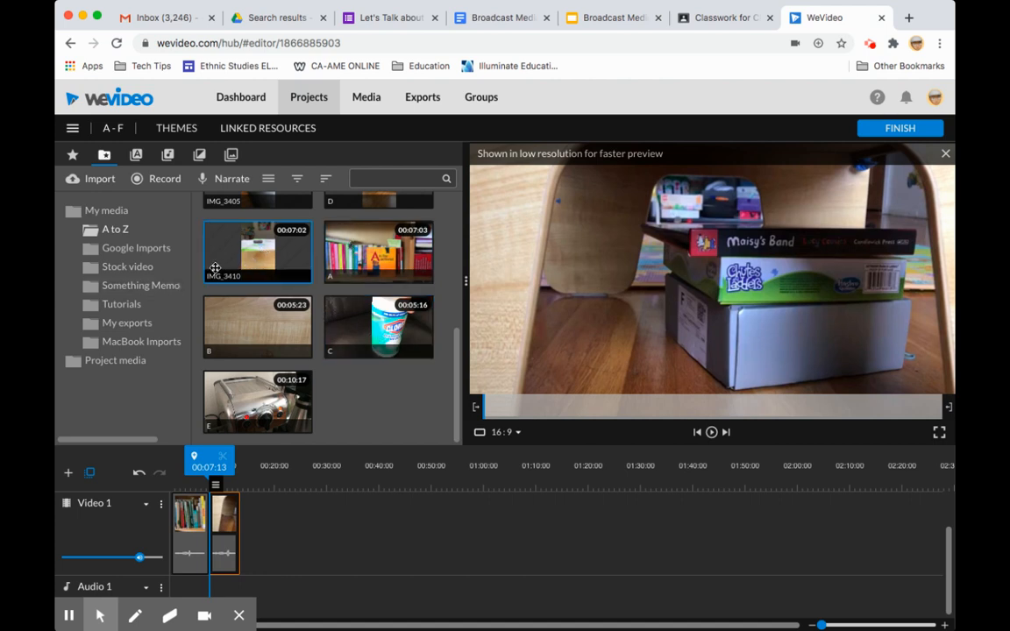
right_click(377, 327)
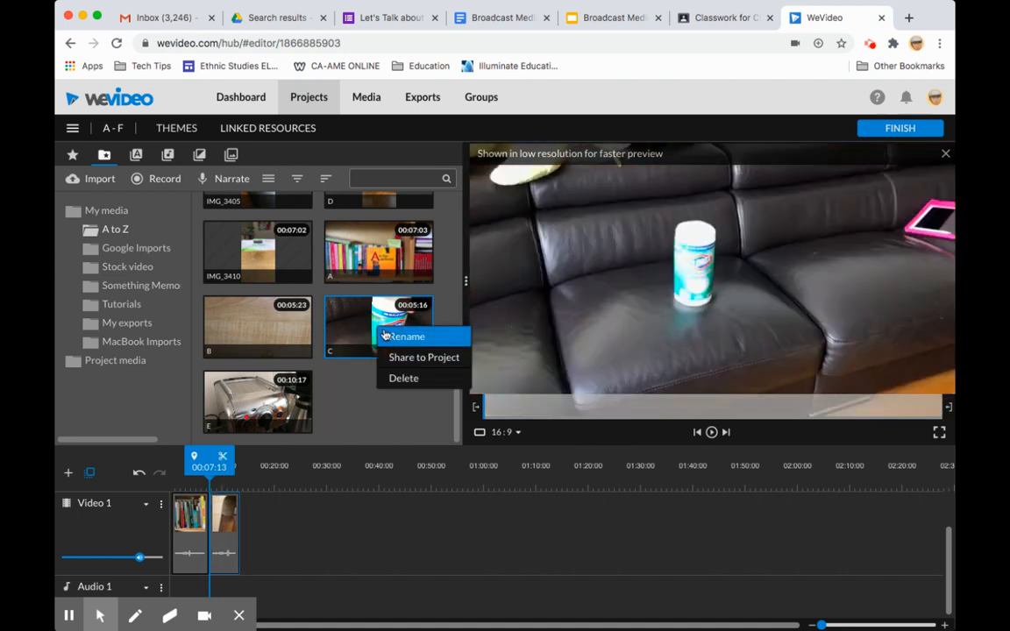
left_click(361, 333)
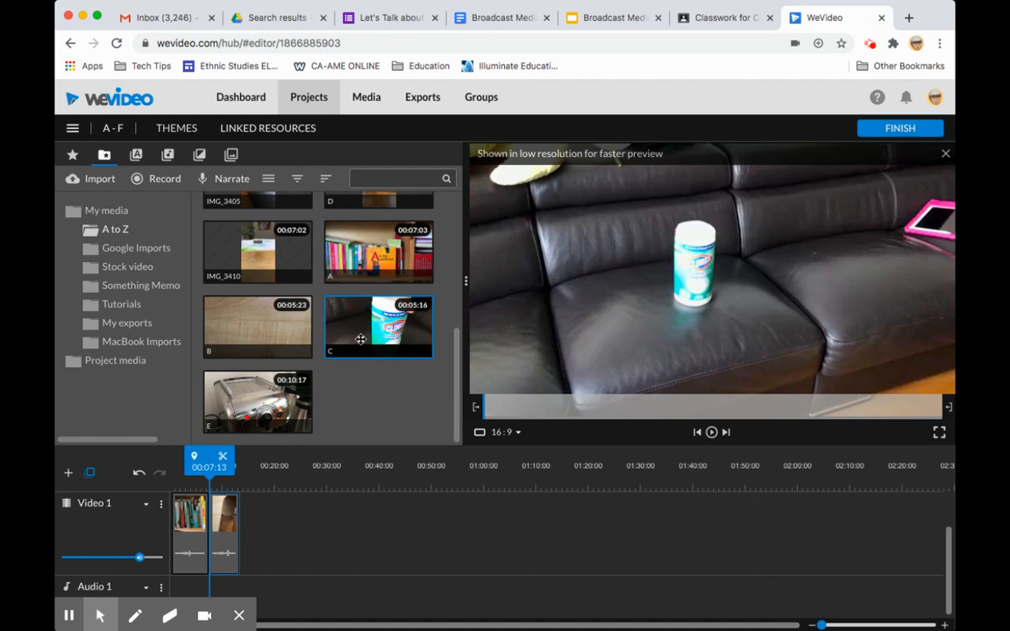
left_click_drag(380, 350, 264, 539)
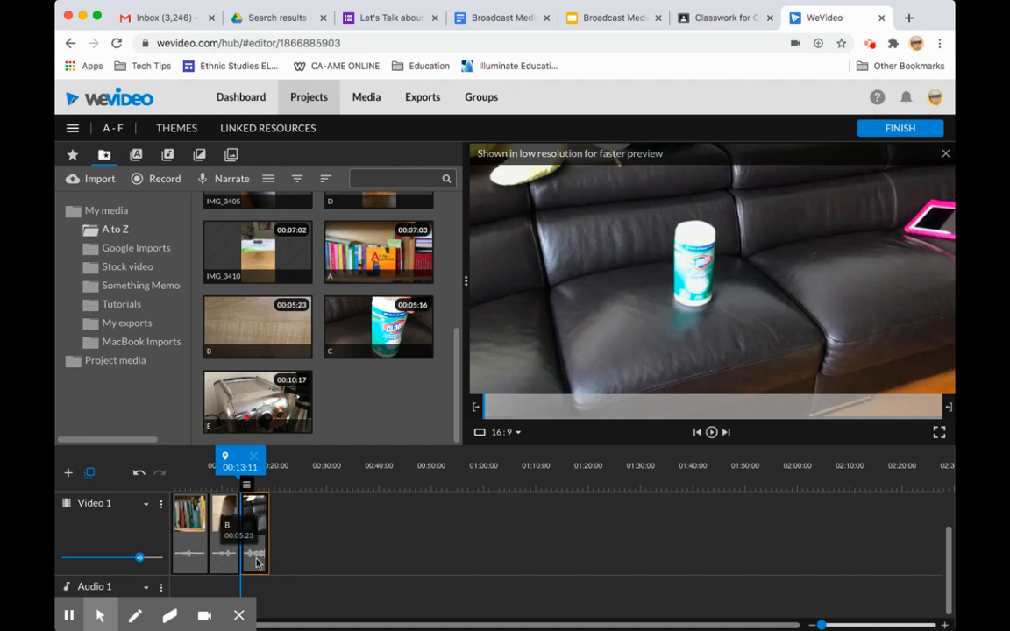
Step: Mute clip A on the timeline, lower its audio level to about a third, and save the changes
double_click(198, 525)
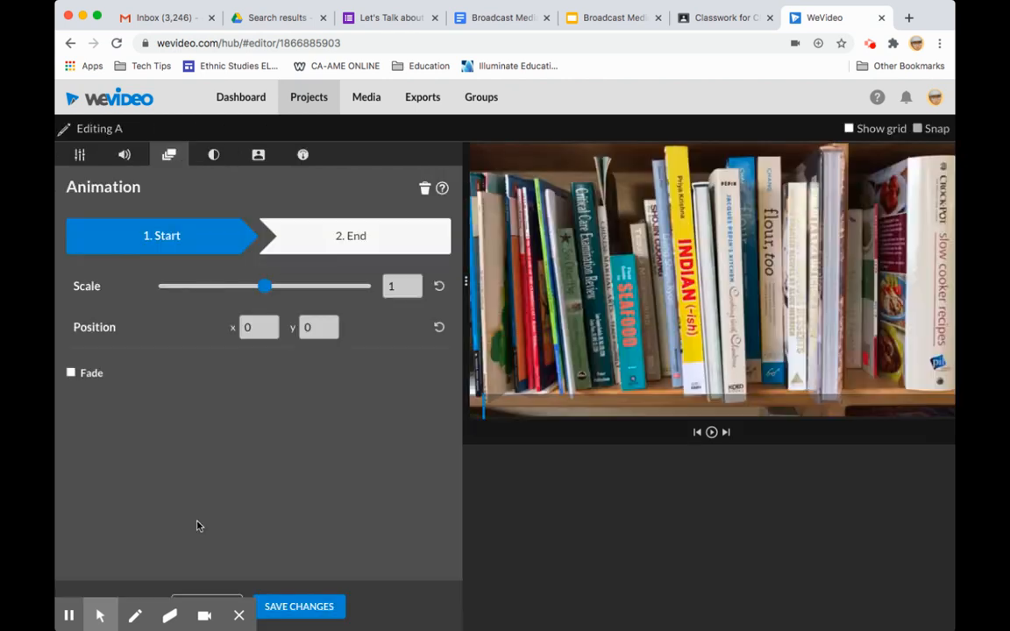
left_click(125, 155)
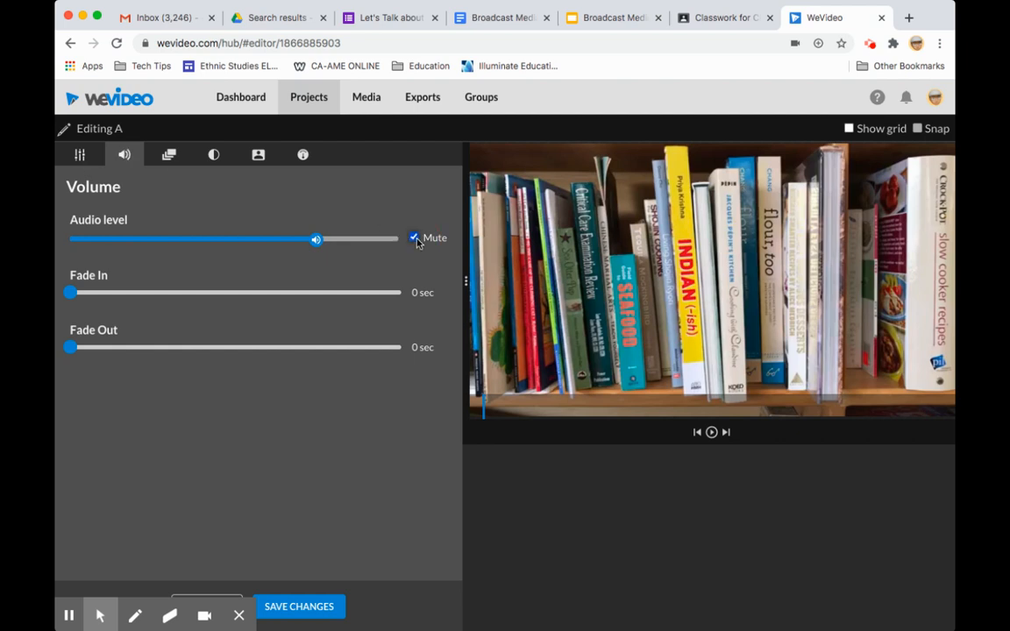
left_click_drag(316, 239, 173, 239)
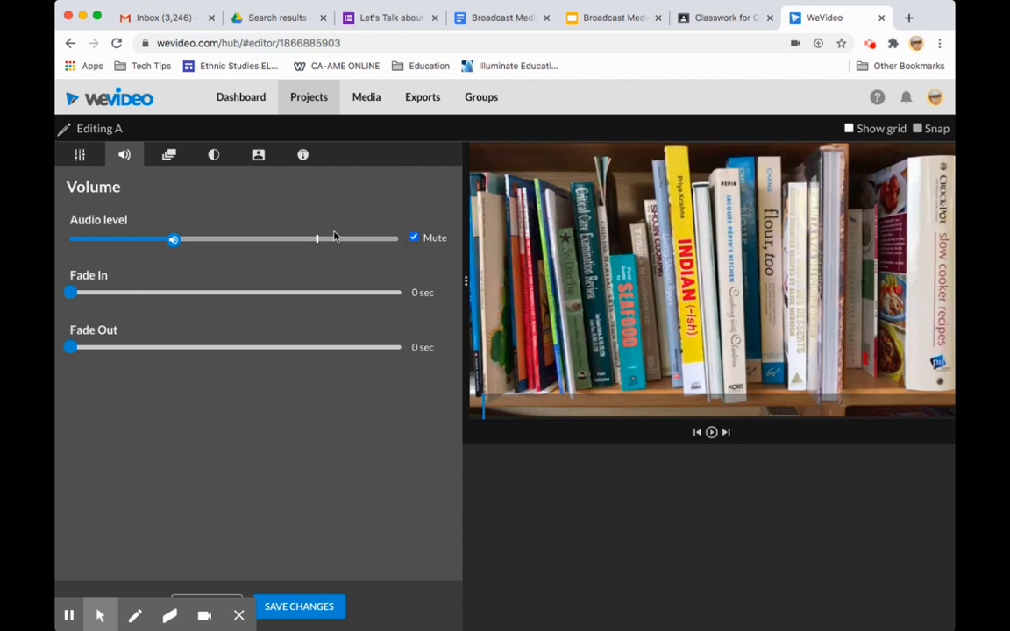
left_click(289, 607)
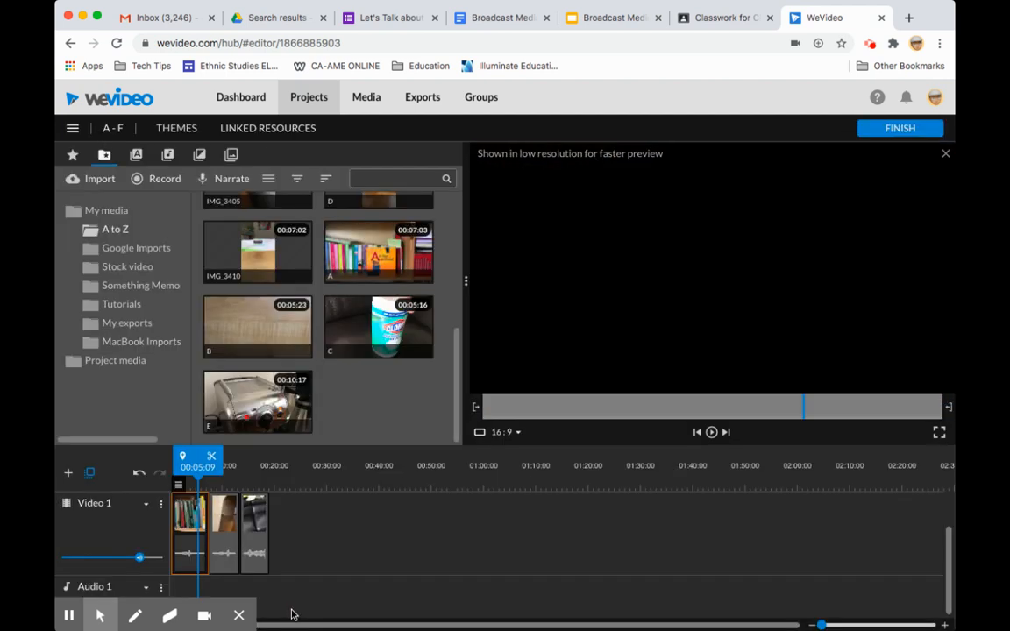
Step: Mute the audio of clip C on the timeline and save the changes
left_click_drag(200, 480, 249, 479)
double_click(254, 557)
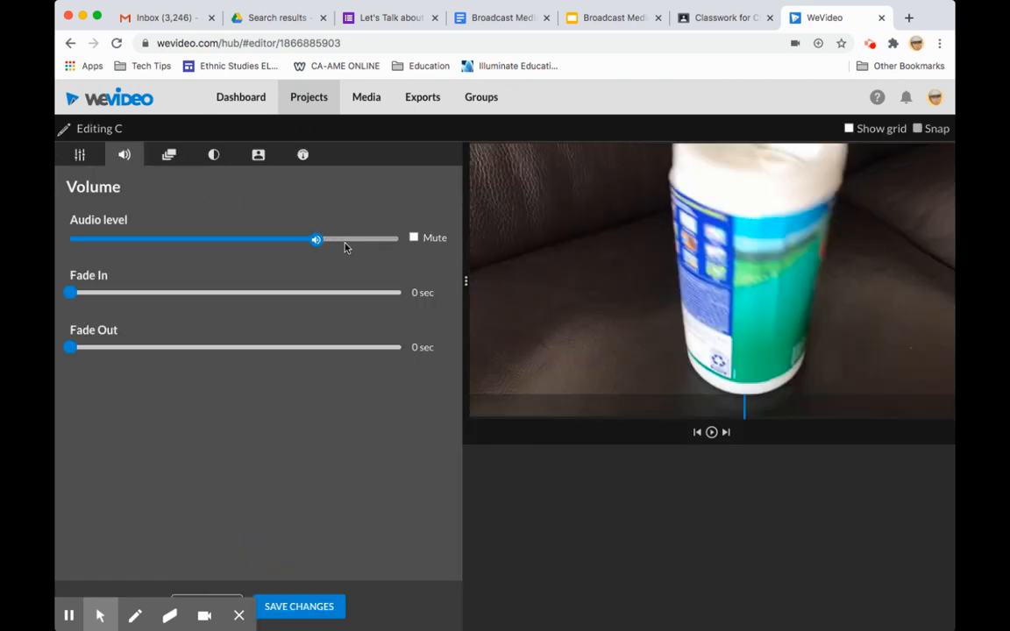
left_click(418, 242)
left_click(281, 606)
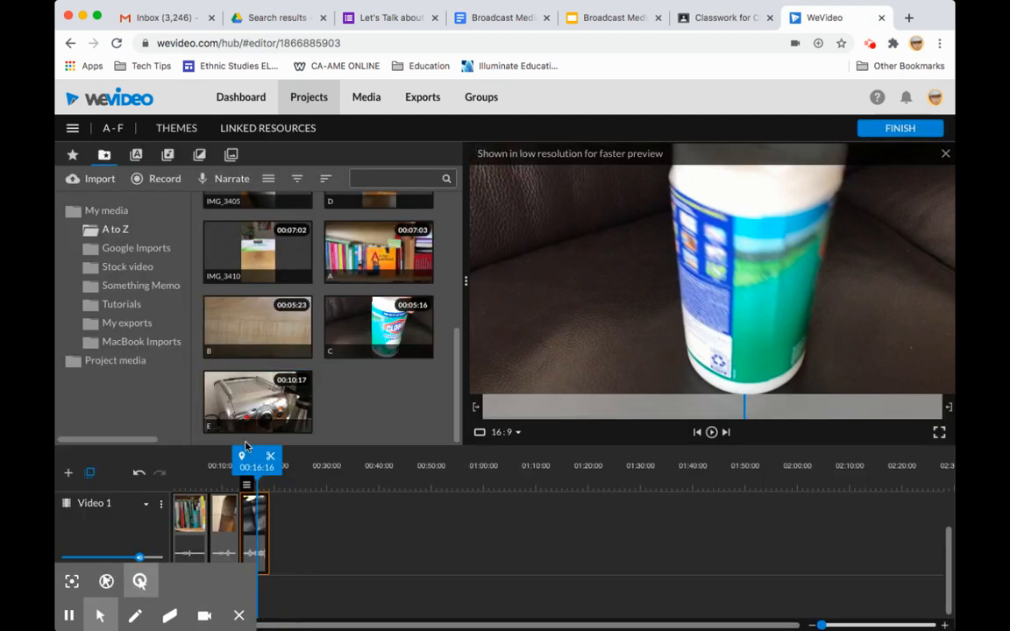
Step: Add a static Basic text title to the Video 2 track above clip A, starting near 00:03:17
scroll(228, 543, "up", 2)
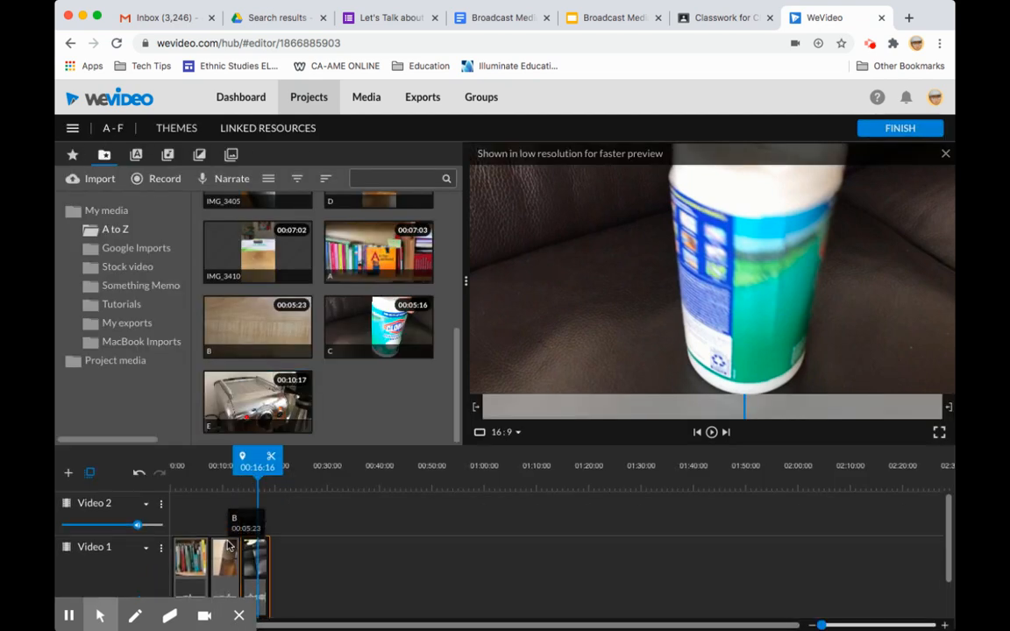
left_click_drag(254, 469, 191, 474)
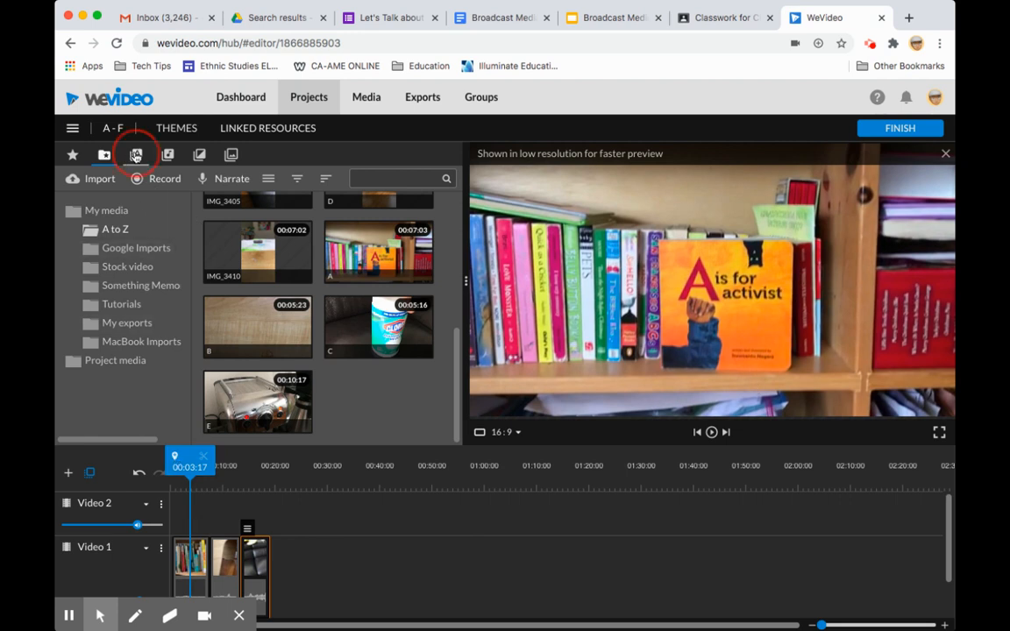
left_click(135, 154)
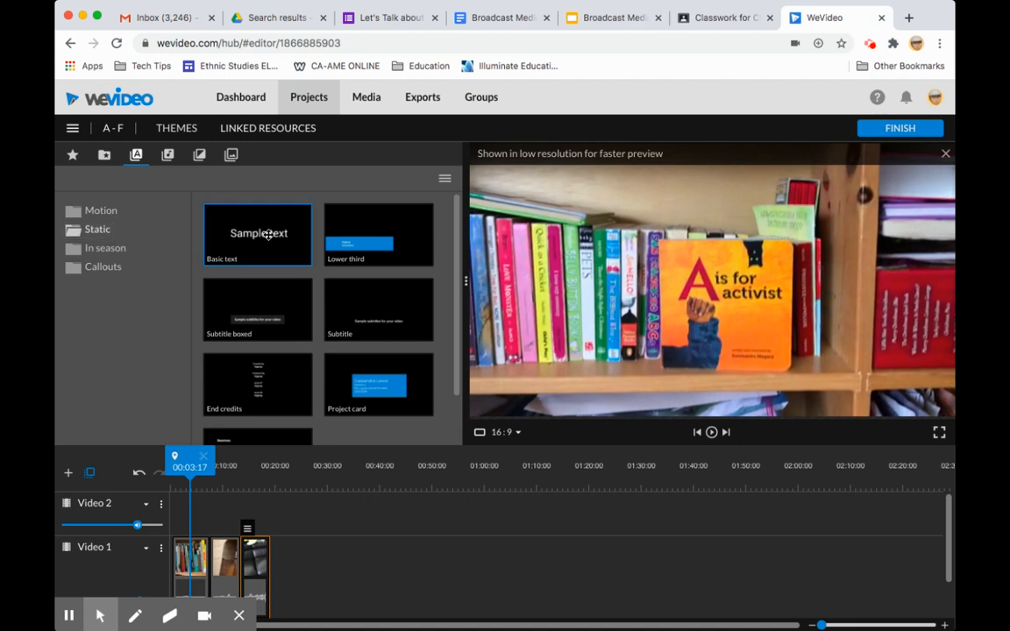
left_click_drag(268, 235, 208, 505)
left_click(212, 509)
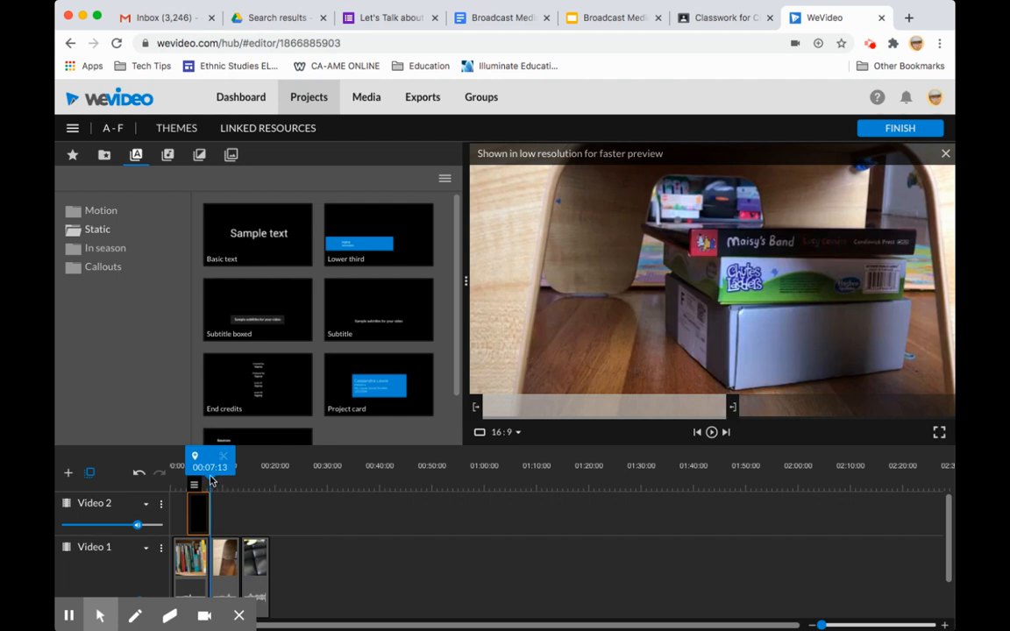
Step: Preview the title at 00:03:16, open it for editing and replace its sample text with "A"
left_click_drag(213, 468, 191, 468)
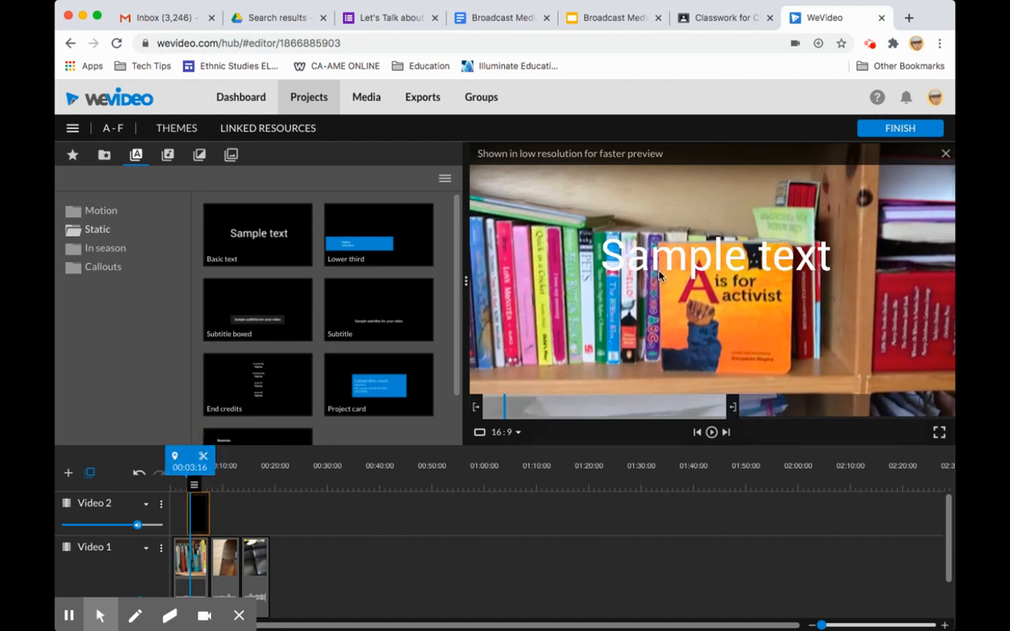
double_click(199, 517)
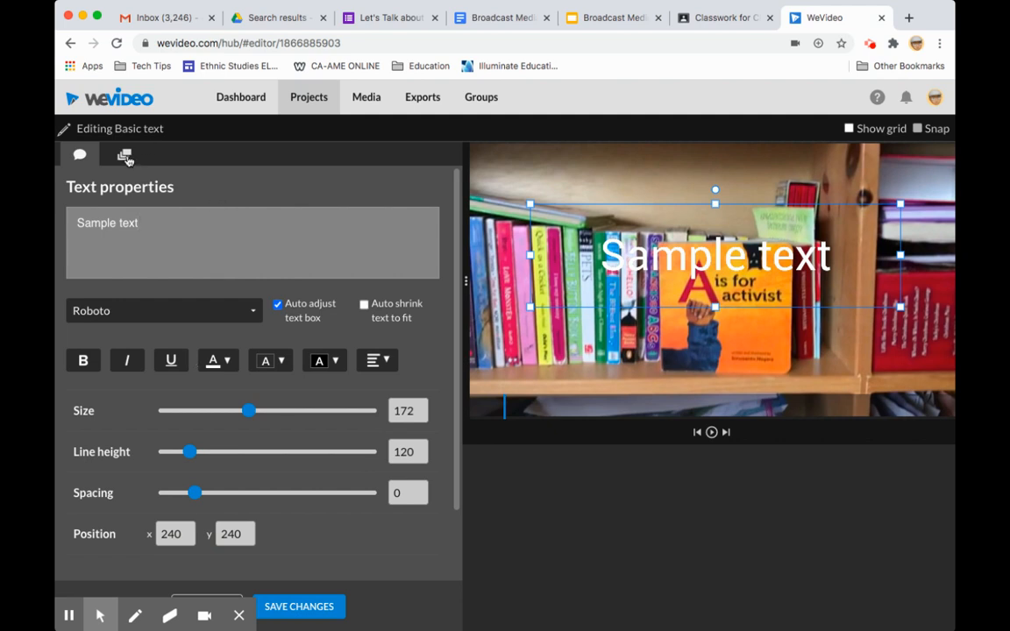
left_click_drag(149, 229, 54, 188)
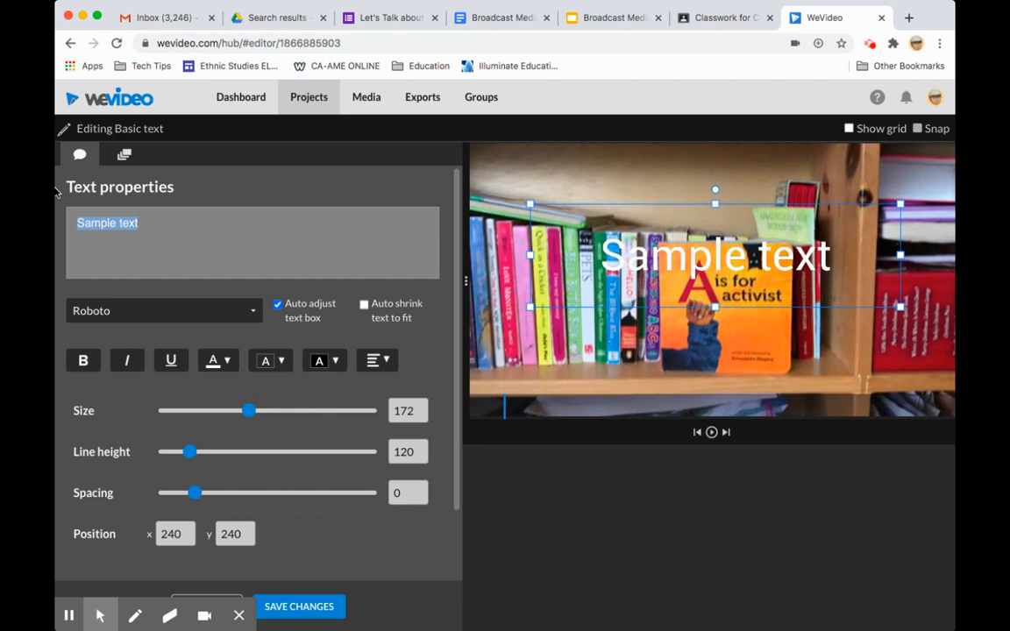
type("A")
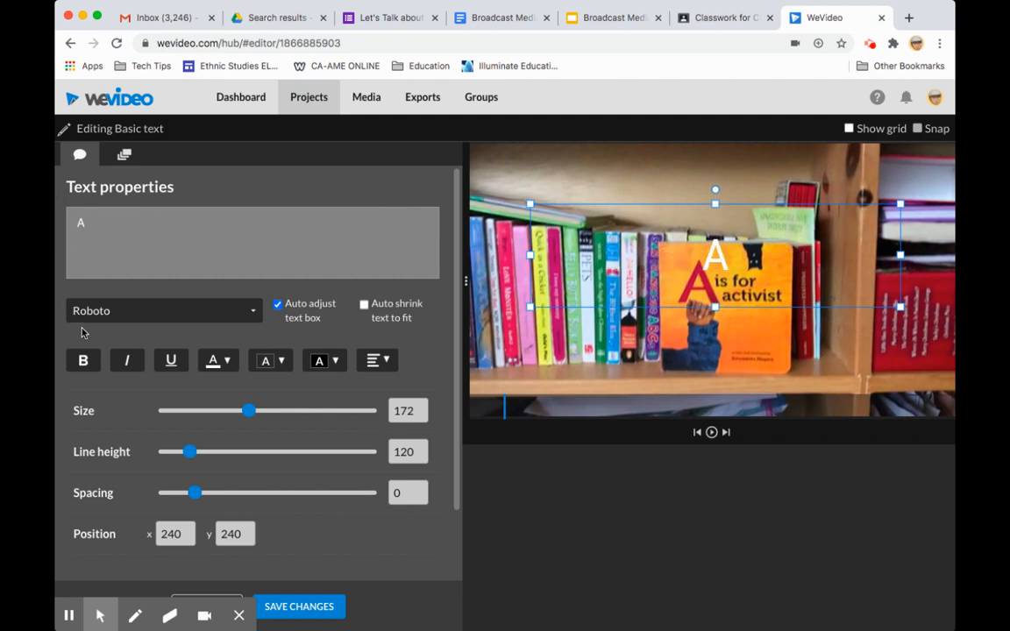
Step: Change the title's font to Love Ya Like A Sister
left_click(198, 310)
scroll(158, 561, "down", 5)
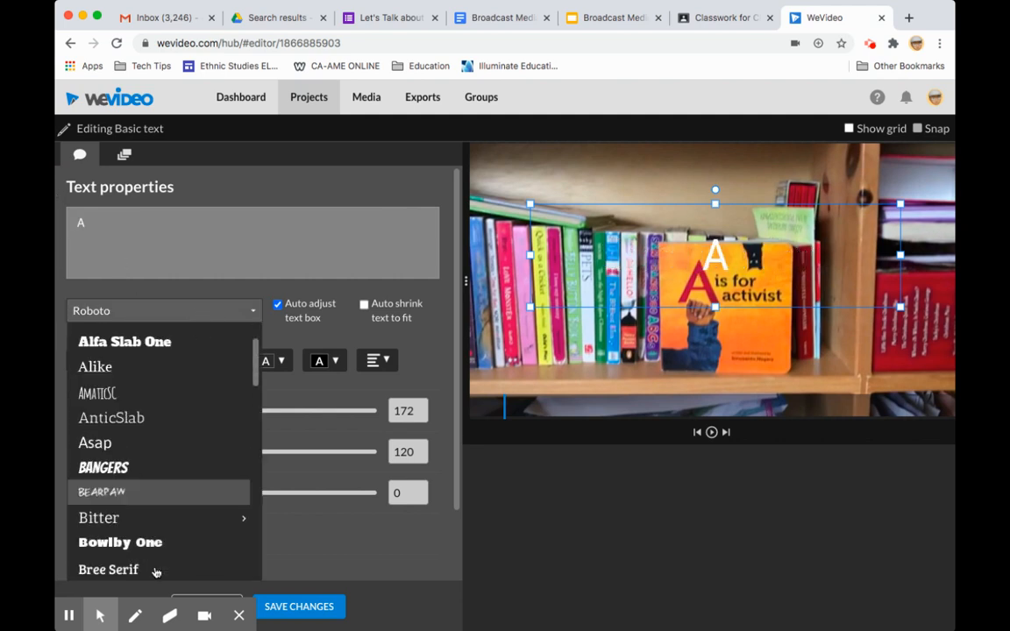
scroll(156, 572, "down", 10)
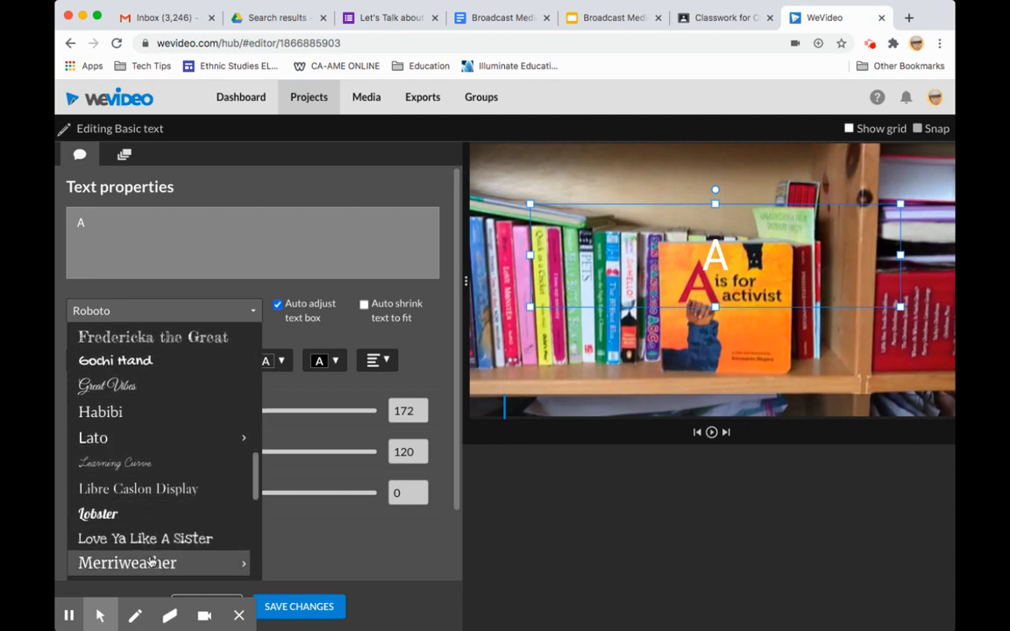
left_click(147, 538)
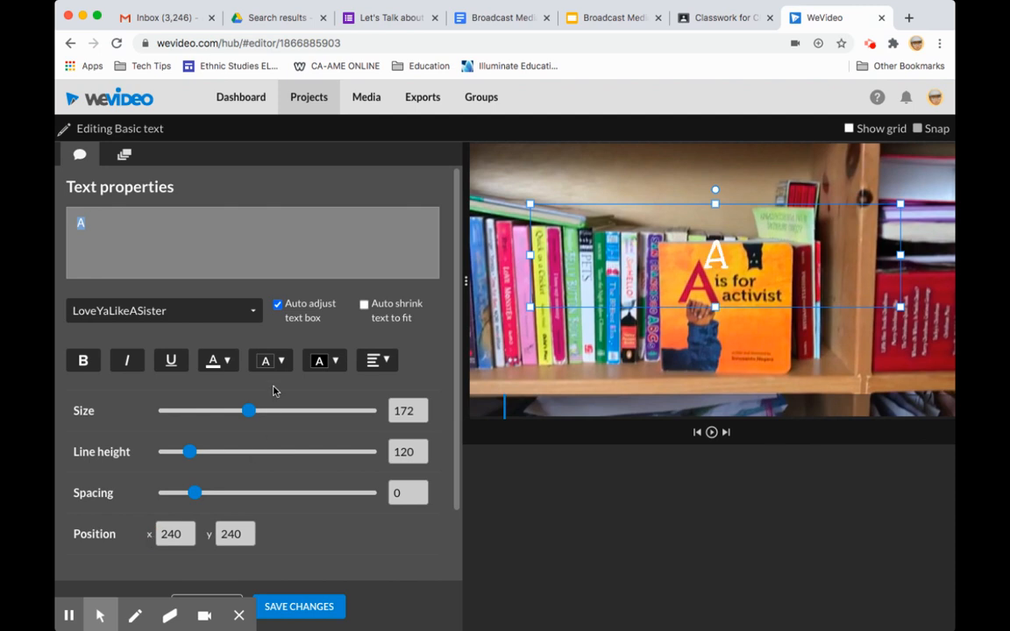
Step: Try dark purple as the title's text colour and settle on dark blue
left_click(219, 361)
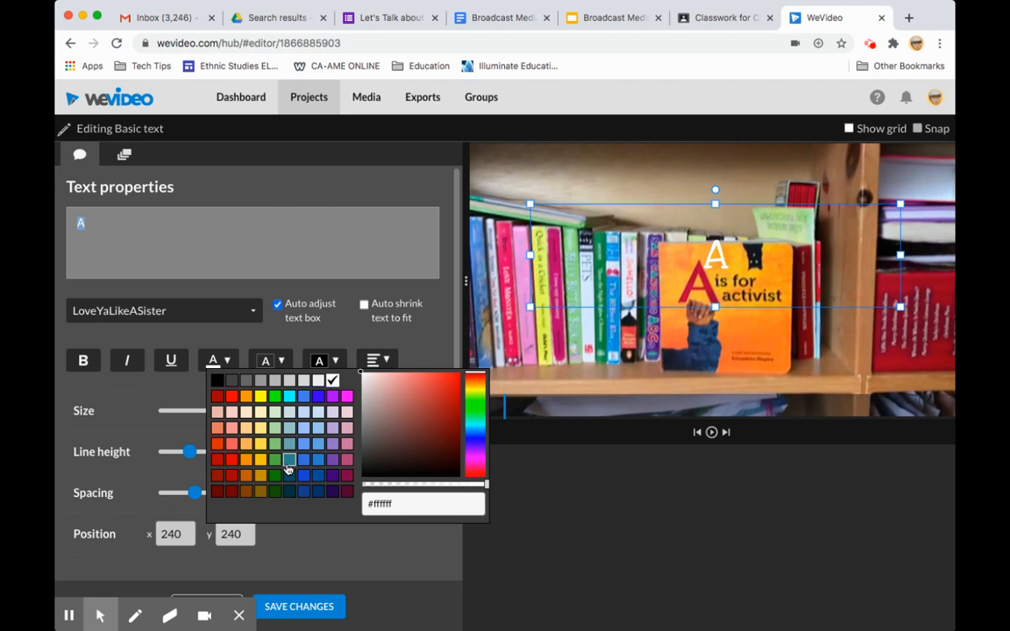
left_click(333, 492)
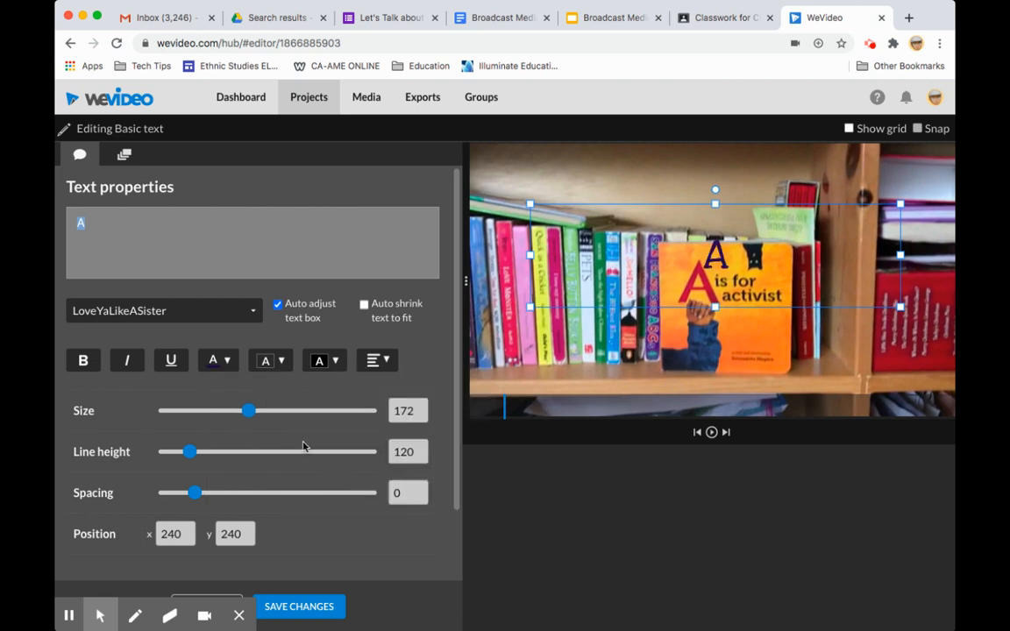
left_click(217, 361)
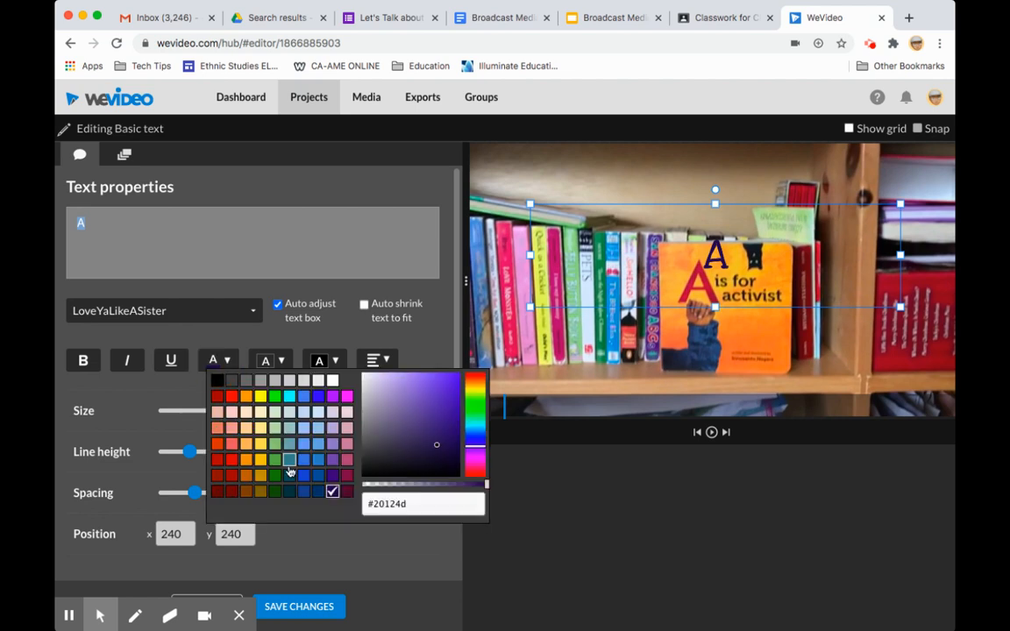
left_click(303, 492)
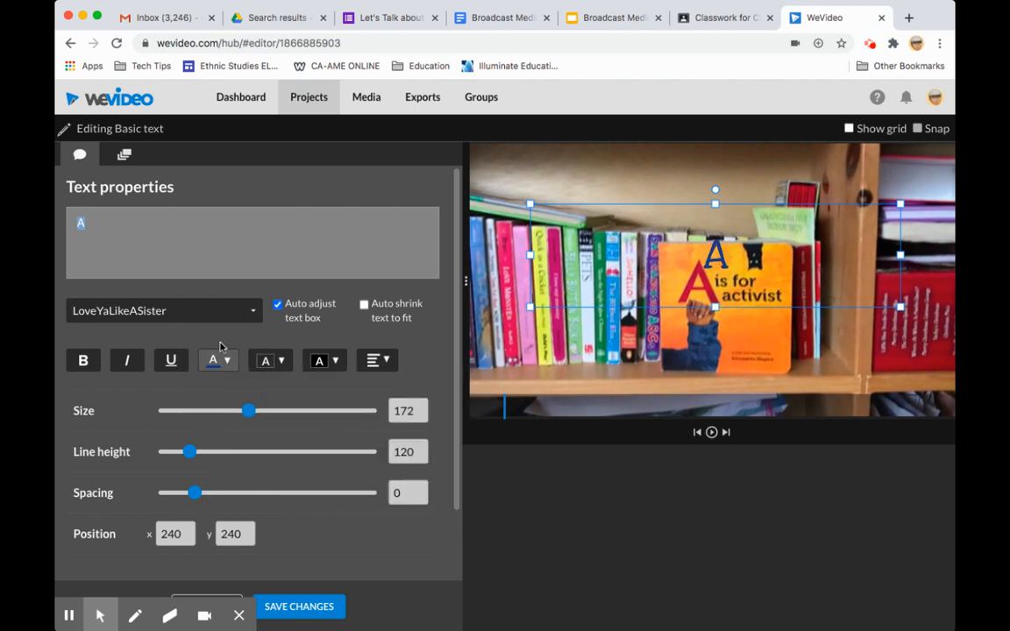
Step: Enlarge the title letter to the maximum size of 400 and move it to about x -409, y 445, beside the orange book
left_click_drag(249, 411, 332, 412)
left_click(406, 412)
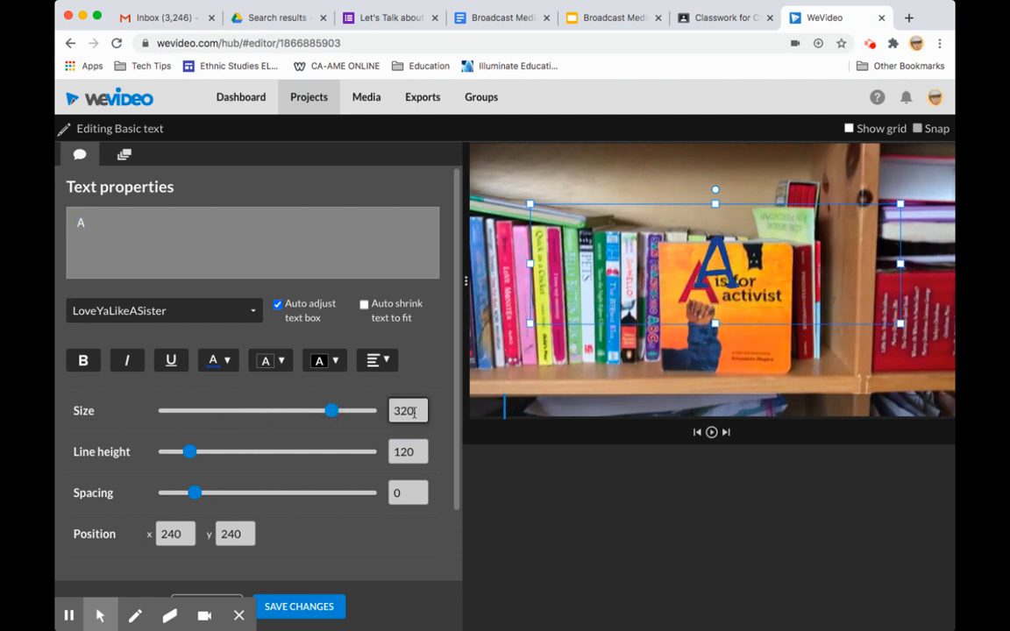
double_click(414, 412)
type("600")
key("Return")
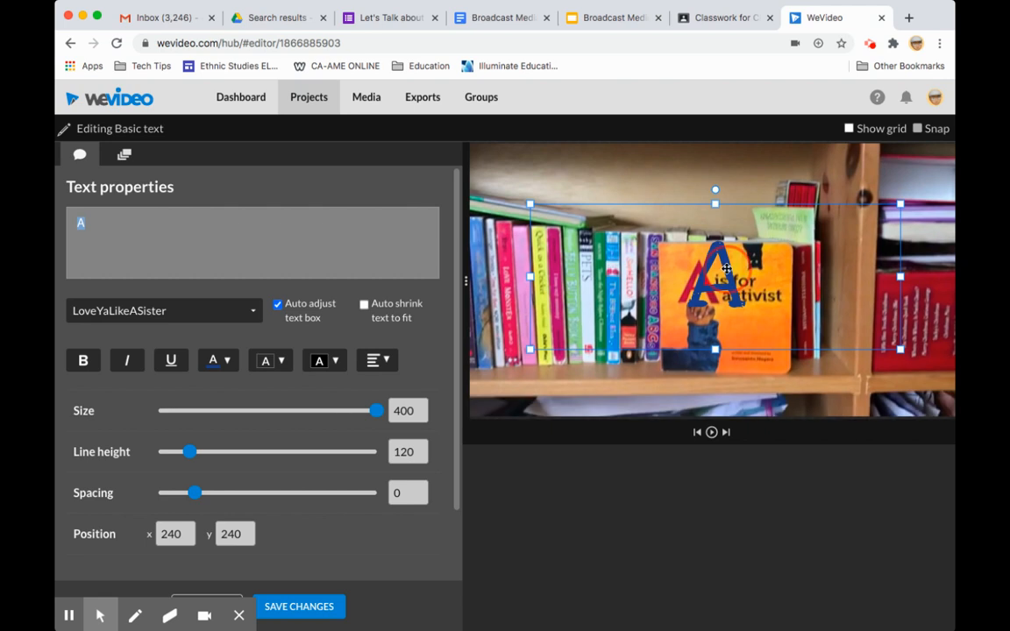
left_click_drag(727, 269, 561, 321)
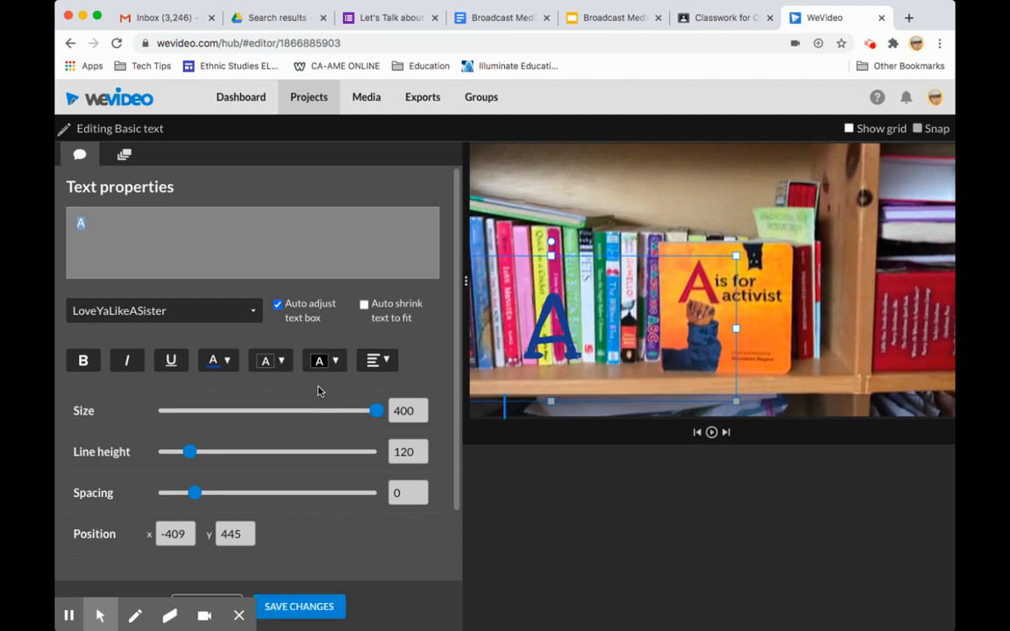
Step: Try a light grey #b7b7b7 background behind the letter, reduce its opacity to 0.13, and clear the background colour
left_click(334, 362)
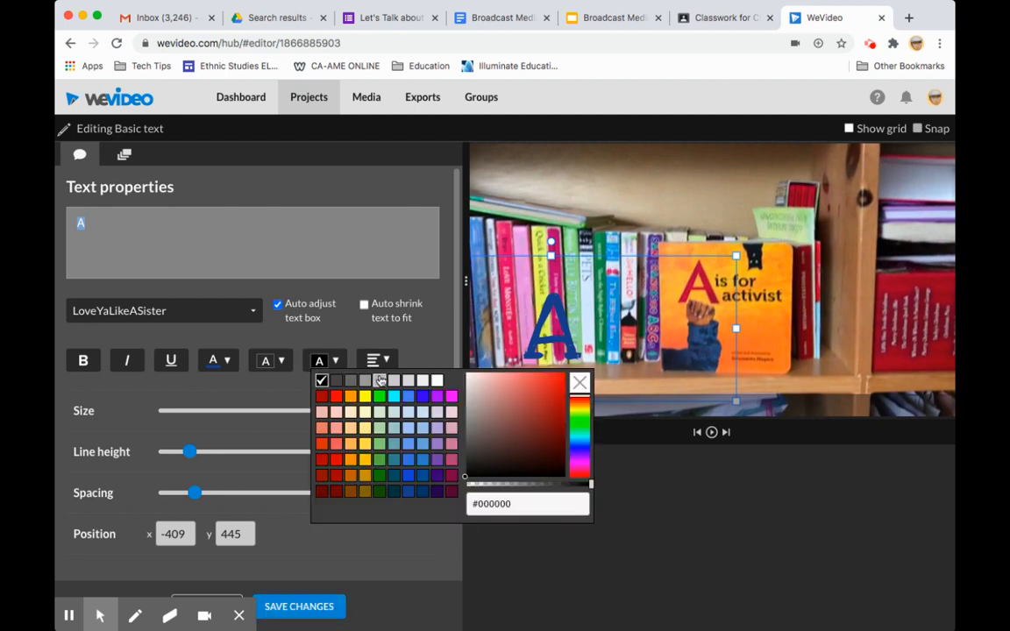
left_click(378, 380)
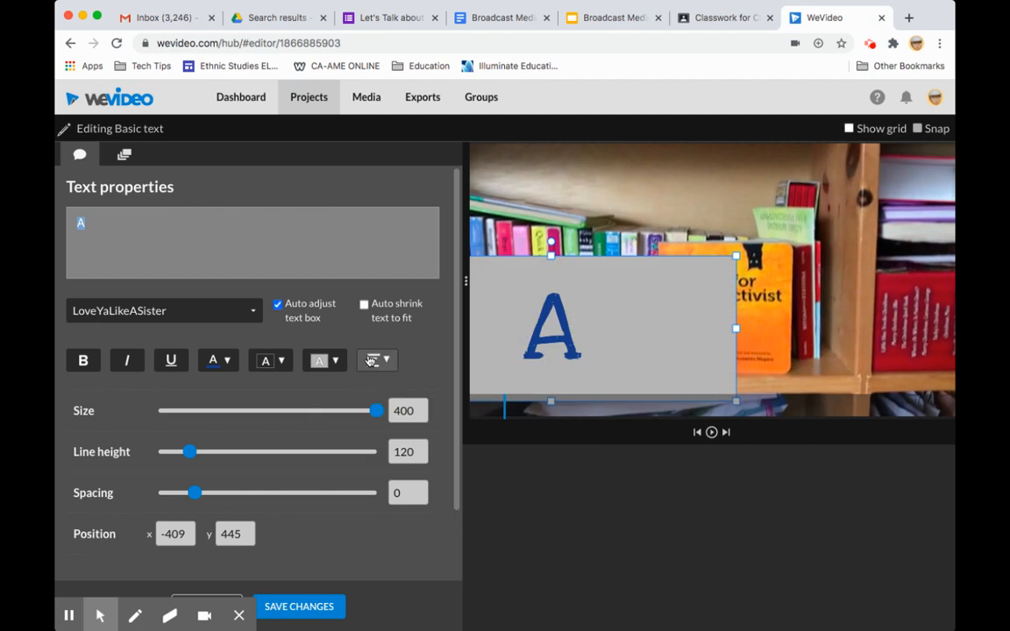
left_click(325, 361)
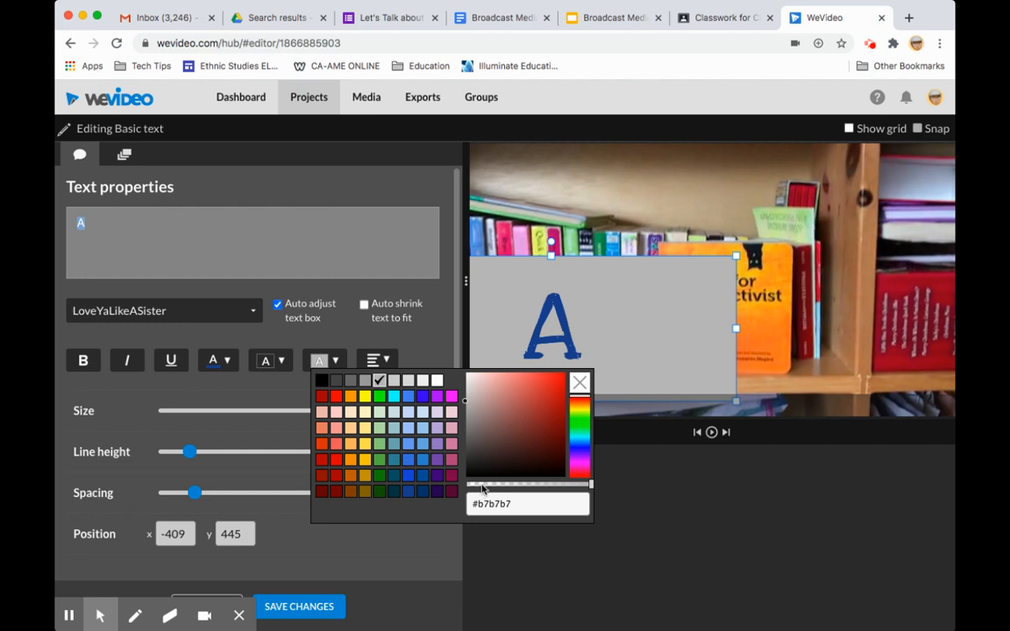
left_click(481, 484)
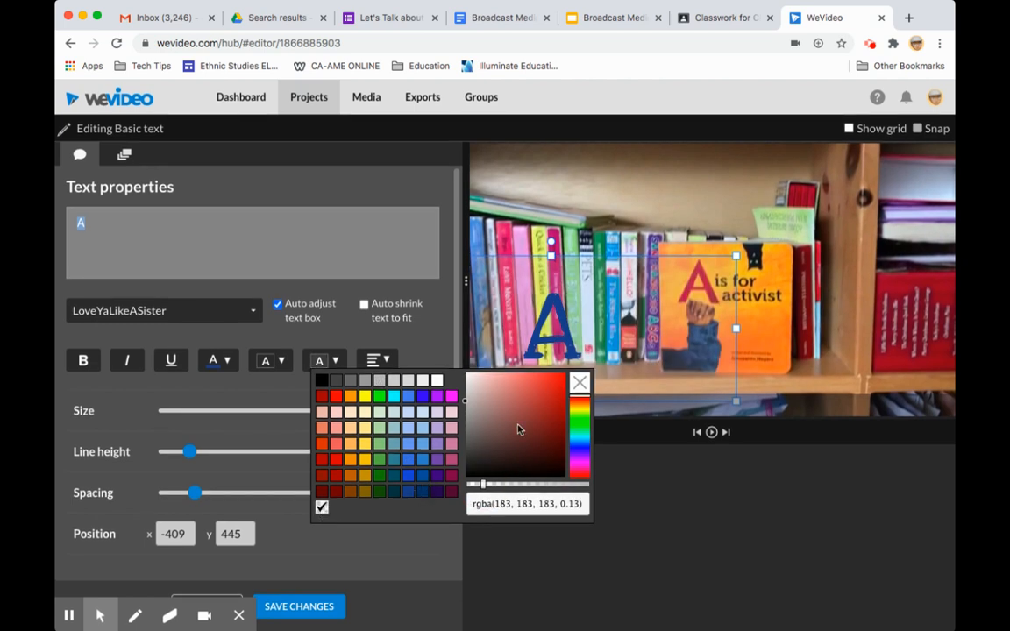
left_click(583, 381)
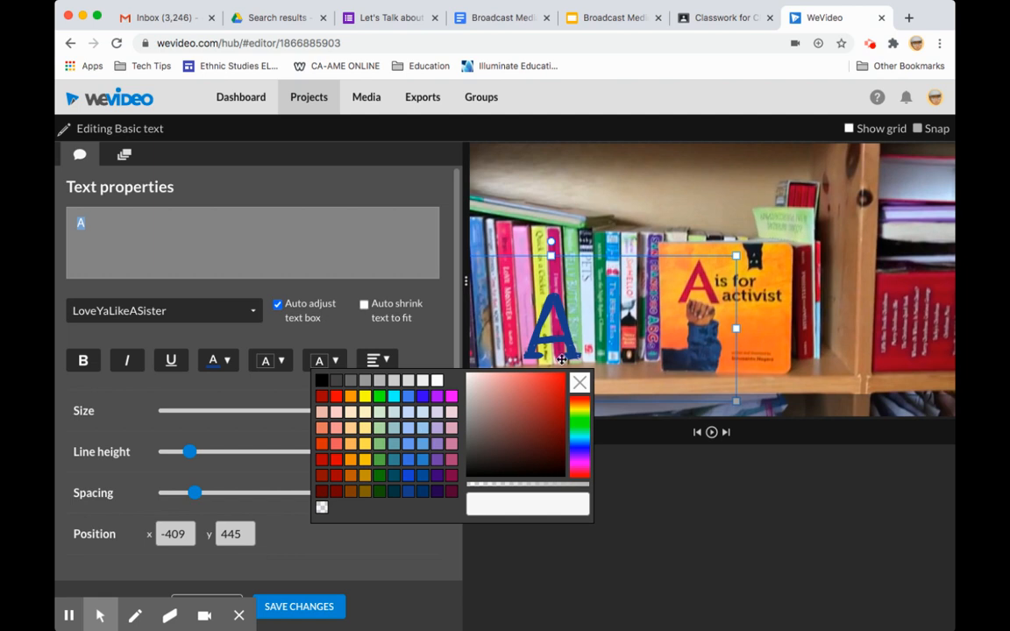
Step: Save the title's styling changes and play the timeline to preview the letter over the first clip
left_click(303, 605)
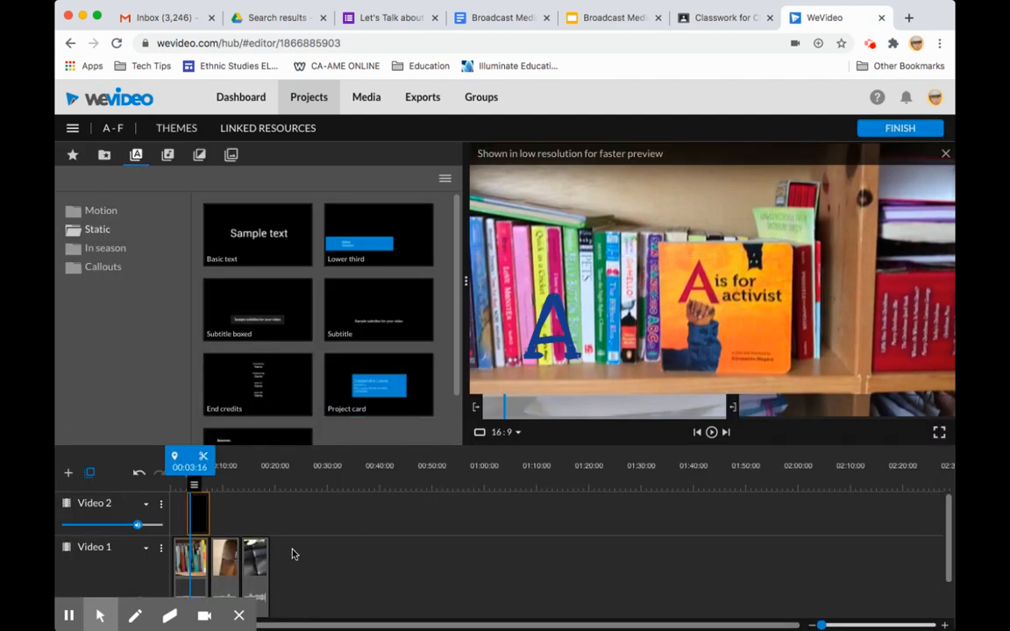
mouse_move(191, 483)
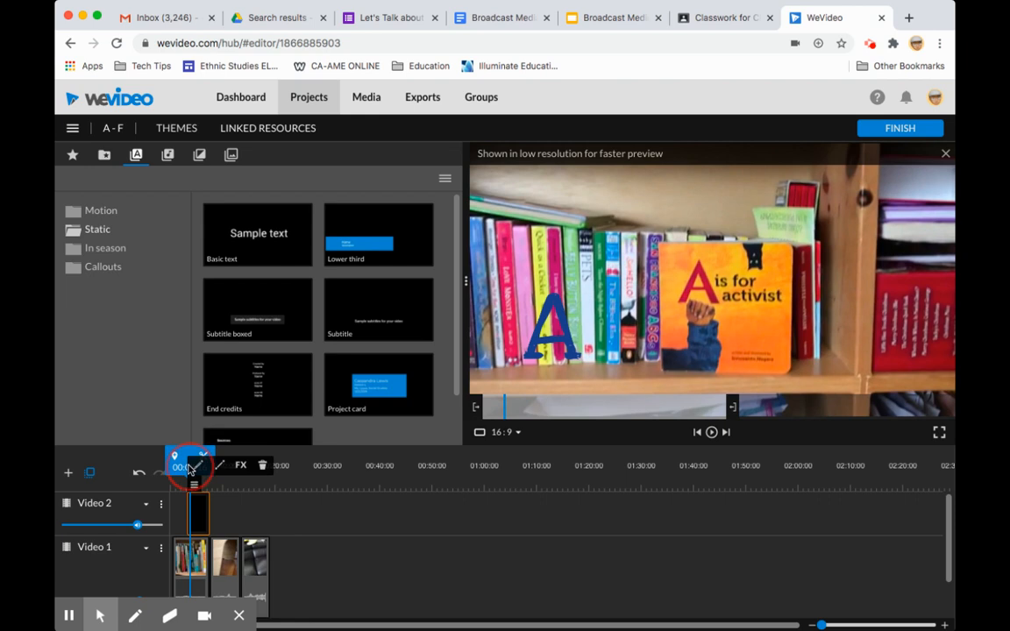
key("space")
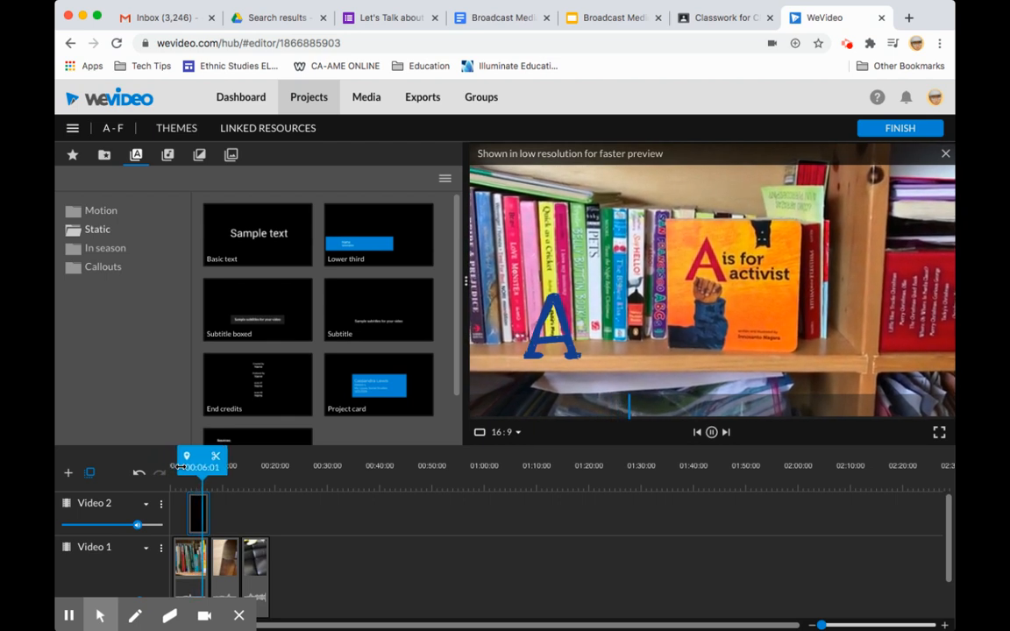
Step: Reopen the "A" title on Video 2, examine its animation options for scale, position and fade, and save it
left_click(197, 515)
double_click(197, 516)
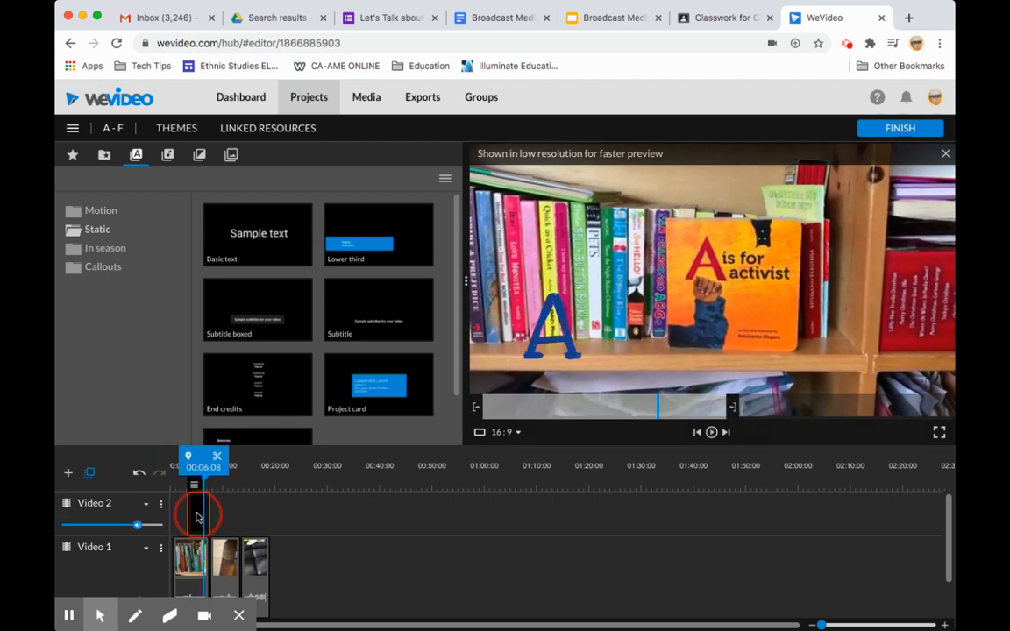
left_click(123, 156)
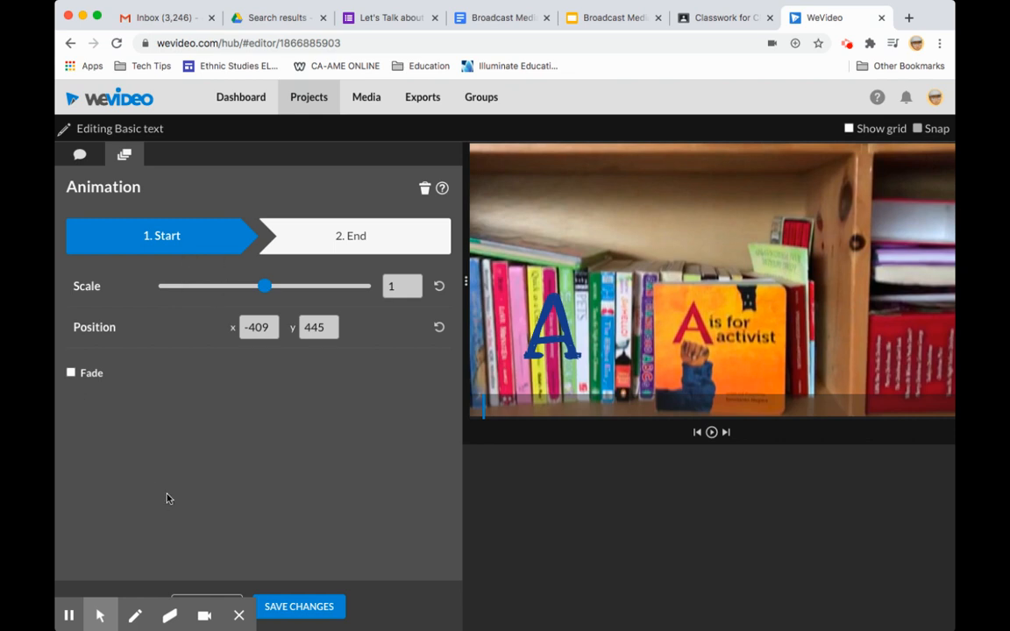
left_click(273, 606)
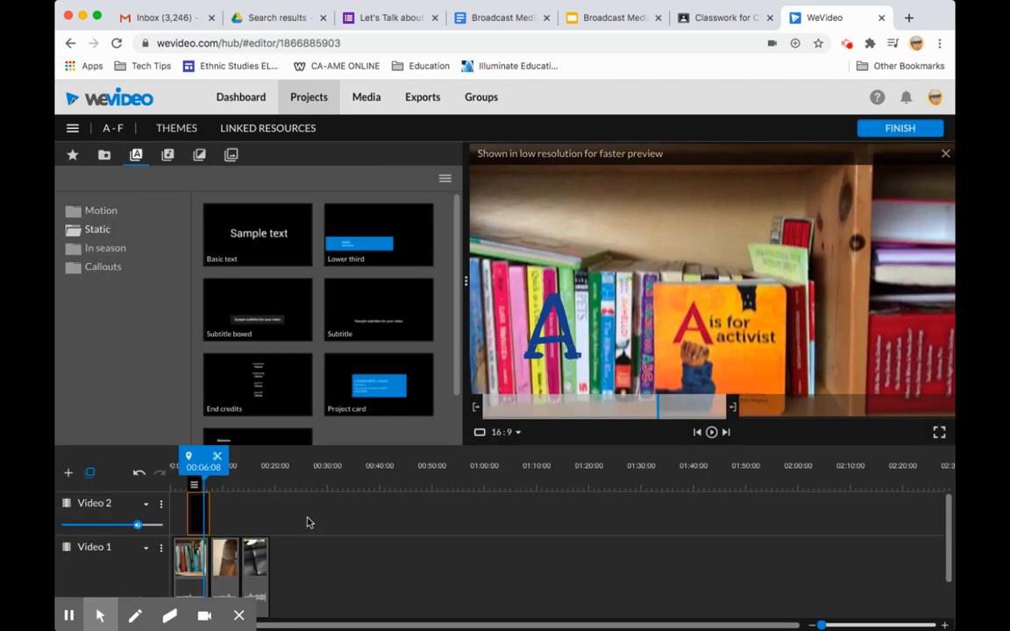